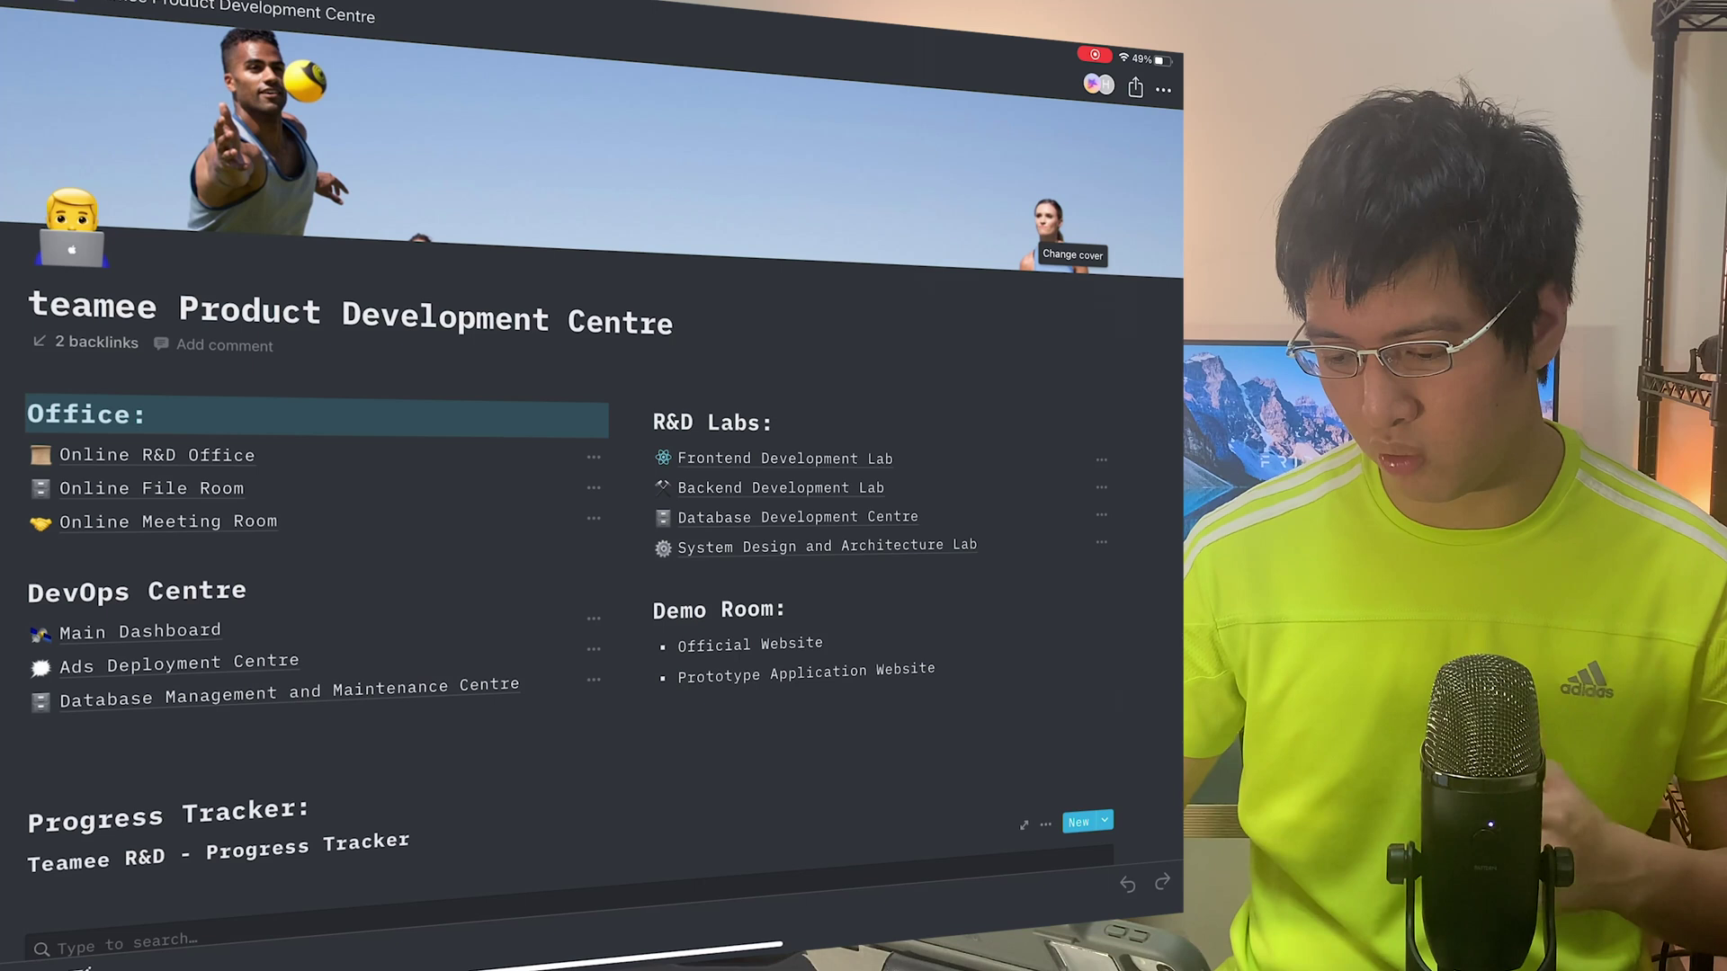
{"action": "scroll", "coordinate": [594, 539], "scroll_direction": "down", "scroll_amount": 5}
{"action": "scroll", "coordinate": [594, 539], "scroll_direction": "down", "scroll_amount": 5}
{"action": "scroll", "coordinate": [595, 539], "scroll_direction": "down", "scroll_amount": 3}
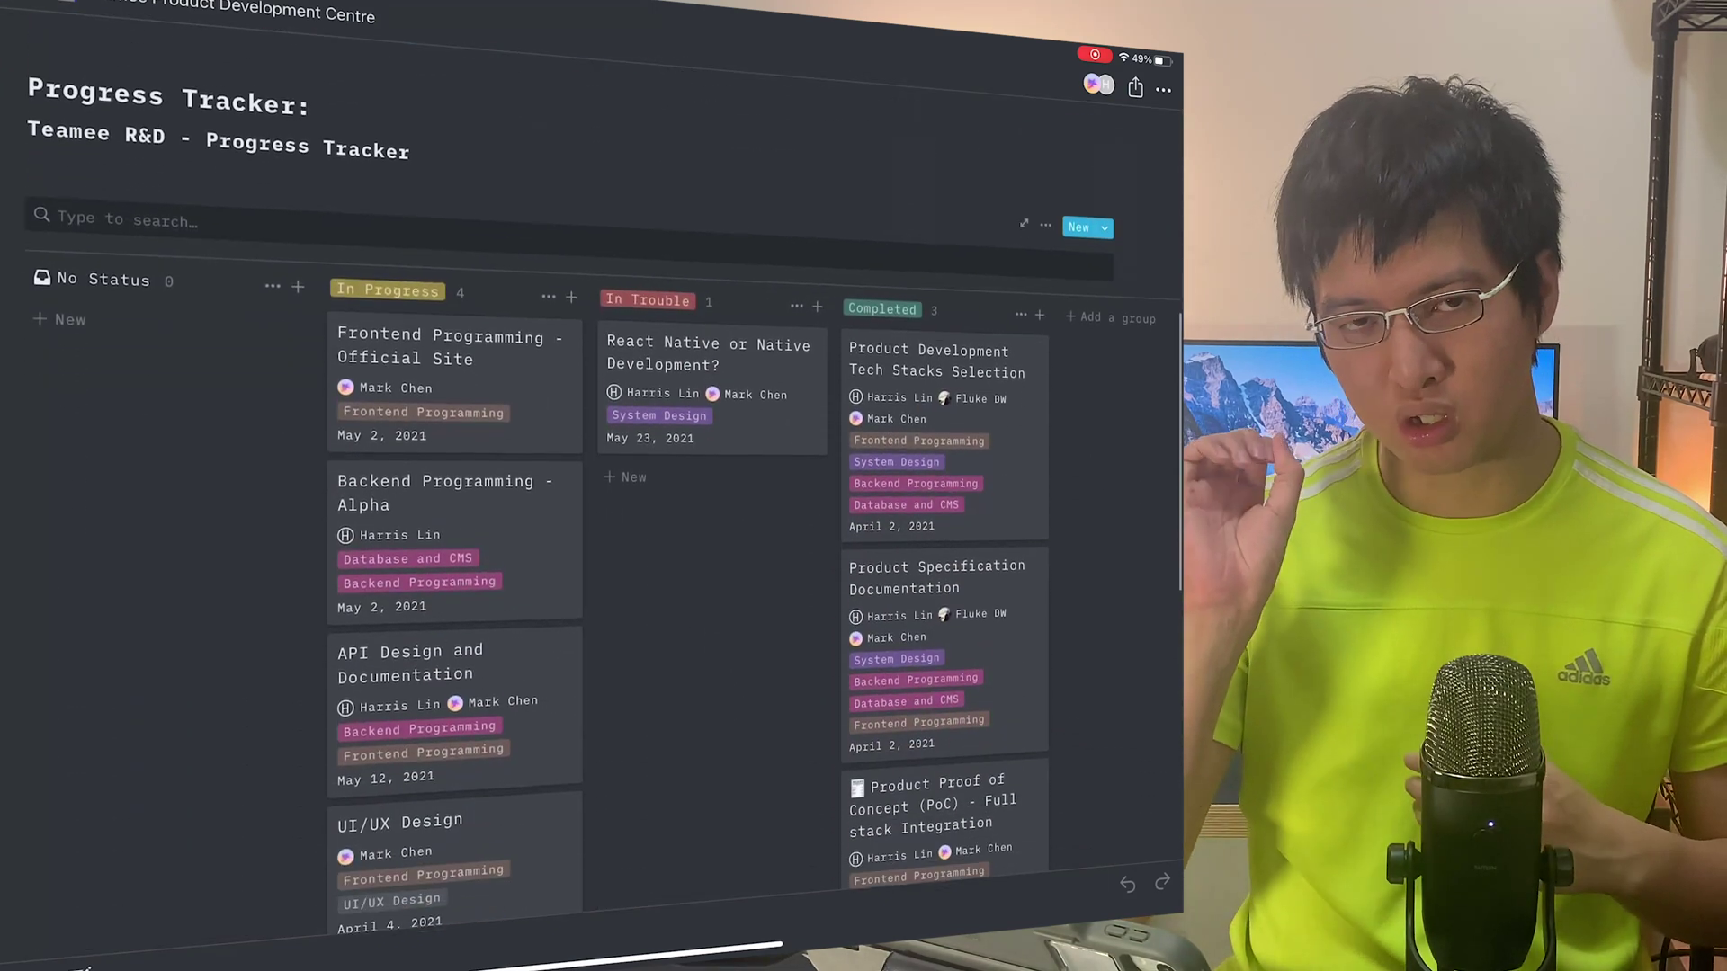
{"action": "scroll", "coordinate": [594, 539], "scroll_direction": "down", "scroll_amount": 2}
{"action": "scroll", "coordinate": [594, 539], "scroll_direction": "down", "scroll_amount": 1}
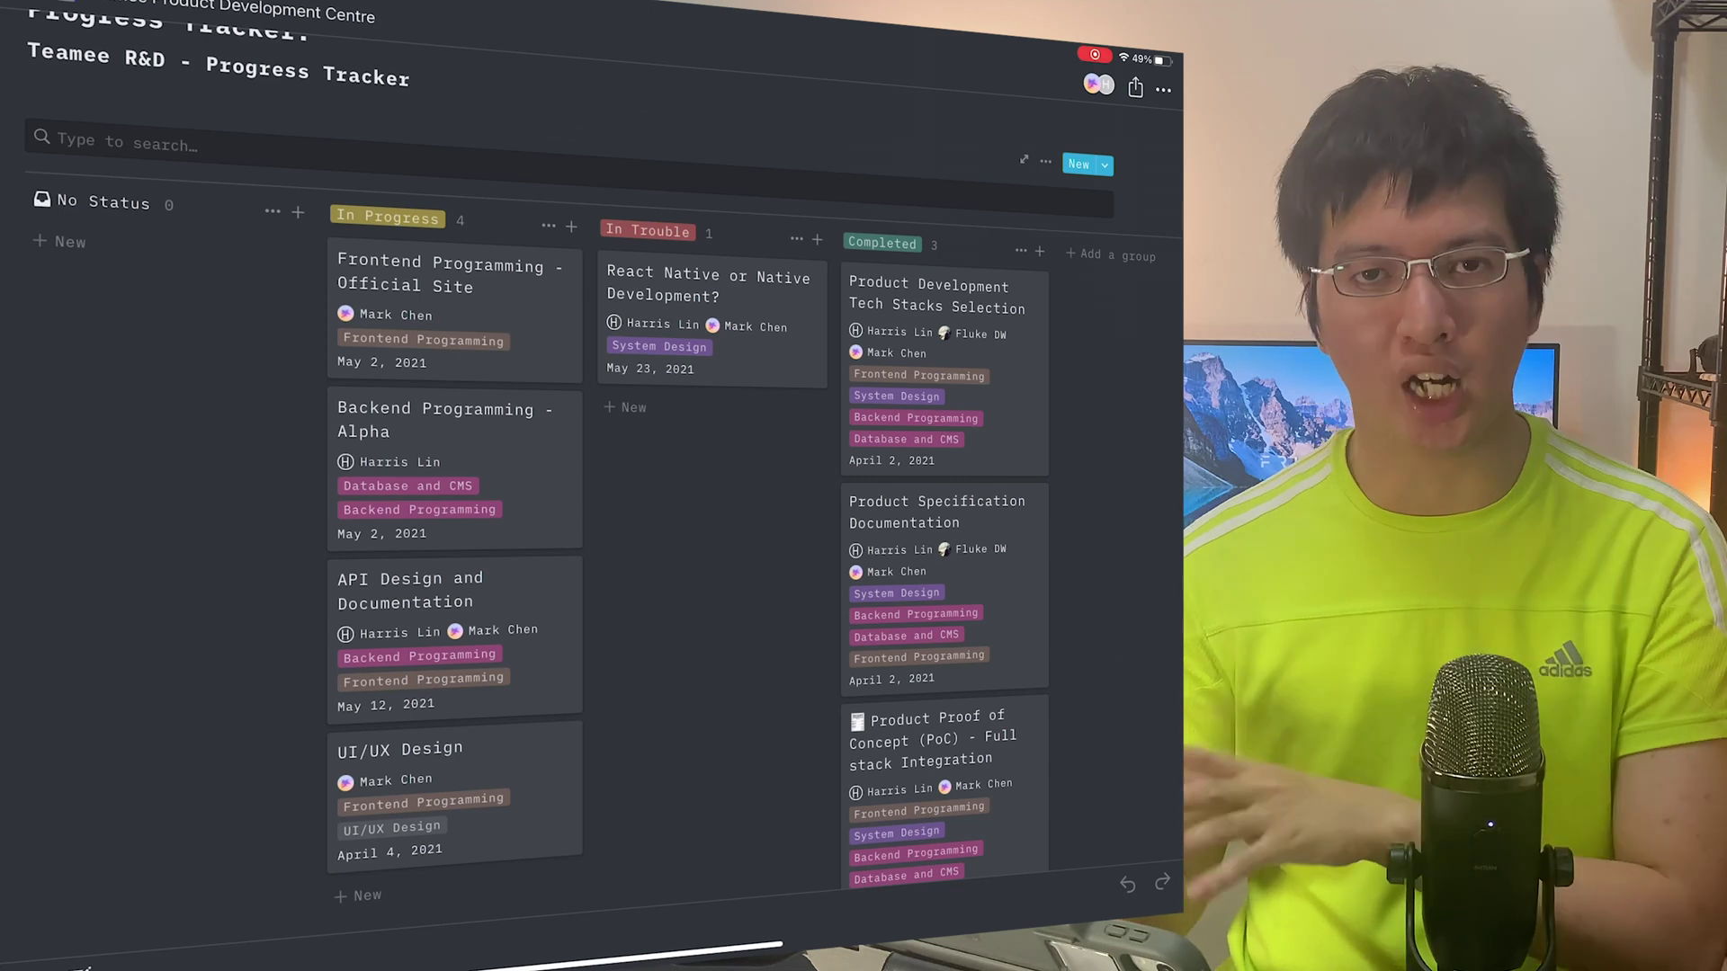
{"action": "scroll", "coordinate": [594, 540], "scroll_direction": "down", "scroll_amount": 5}
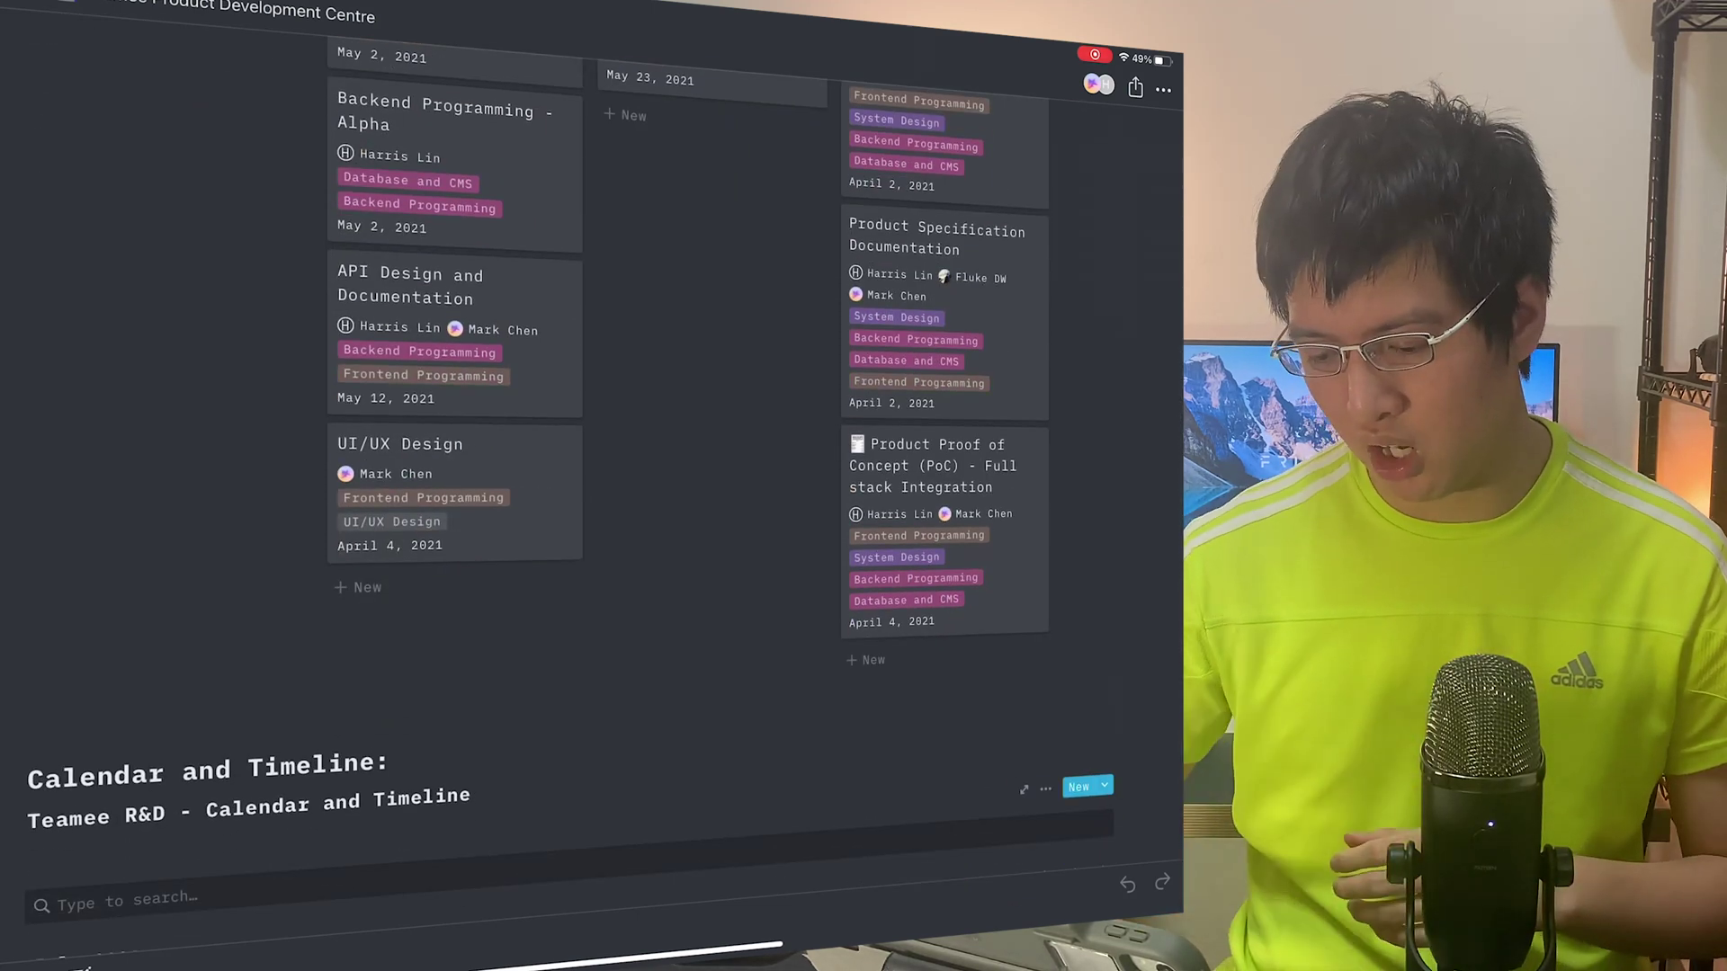
{"action": "scroll", "coordinate": [594, 539], "scroll_direction": "down", "scroll_amount": 8}
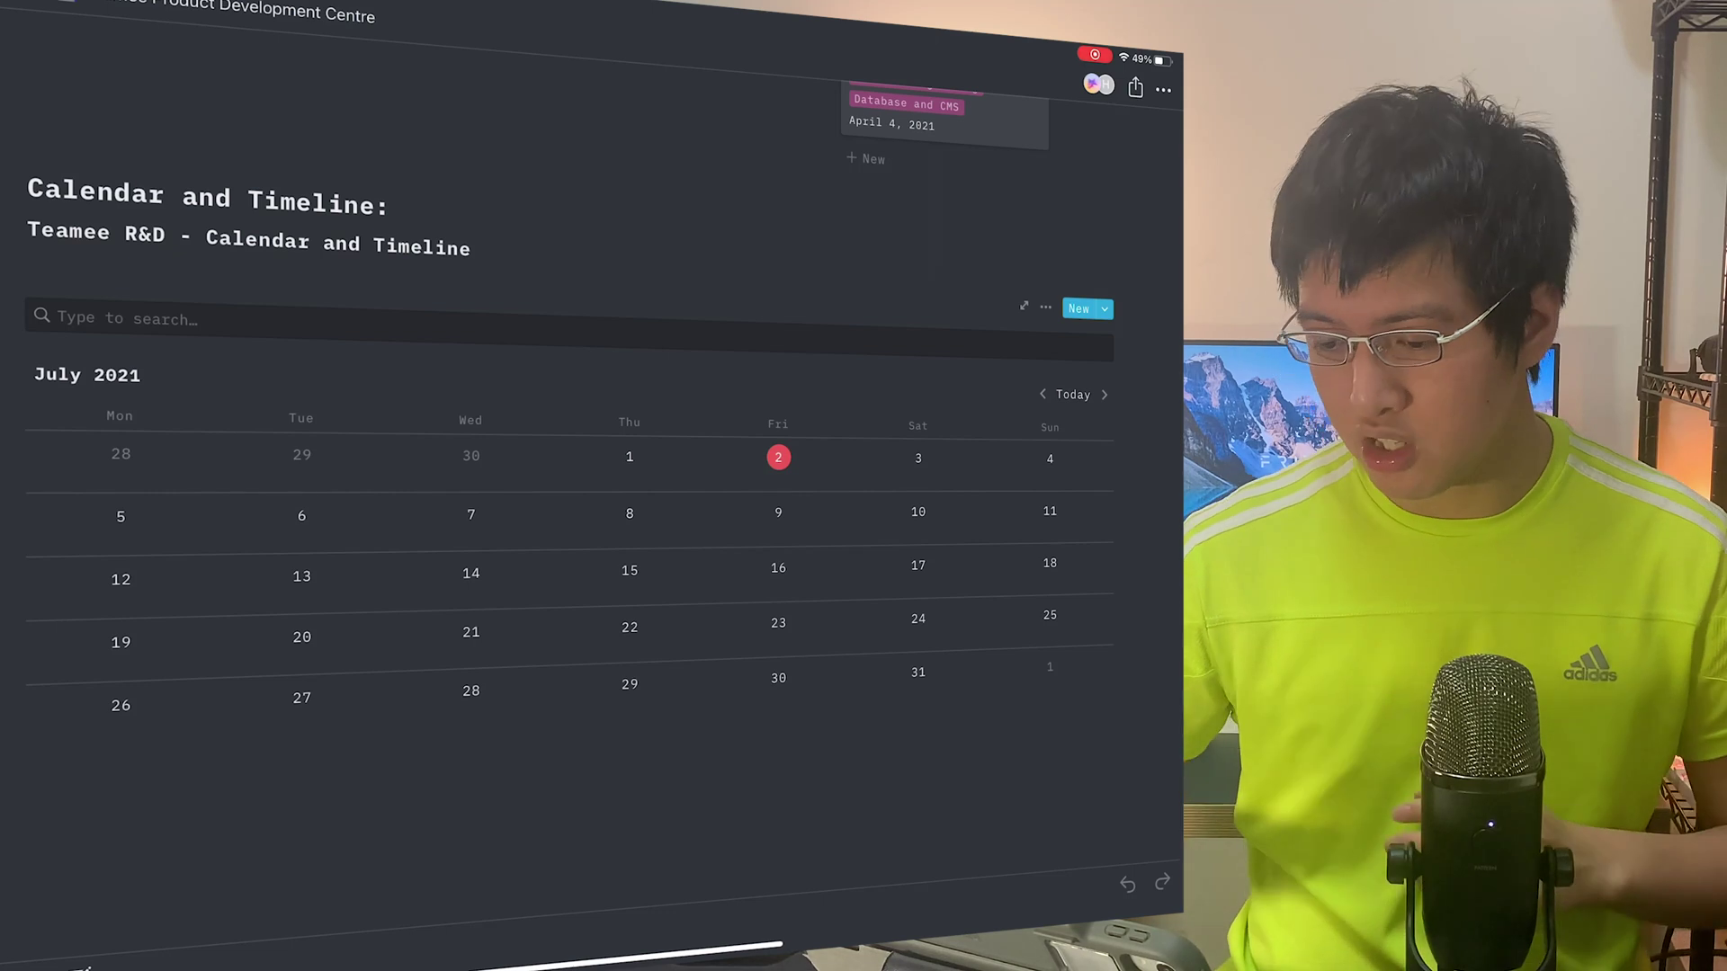
{"action": "scroll", "coordinate": [568, 472], "scroll_direction": "up", "scroll_amount": 5}
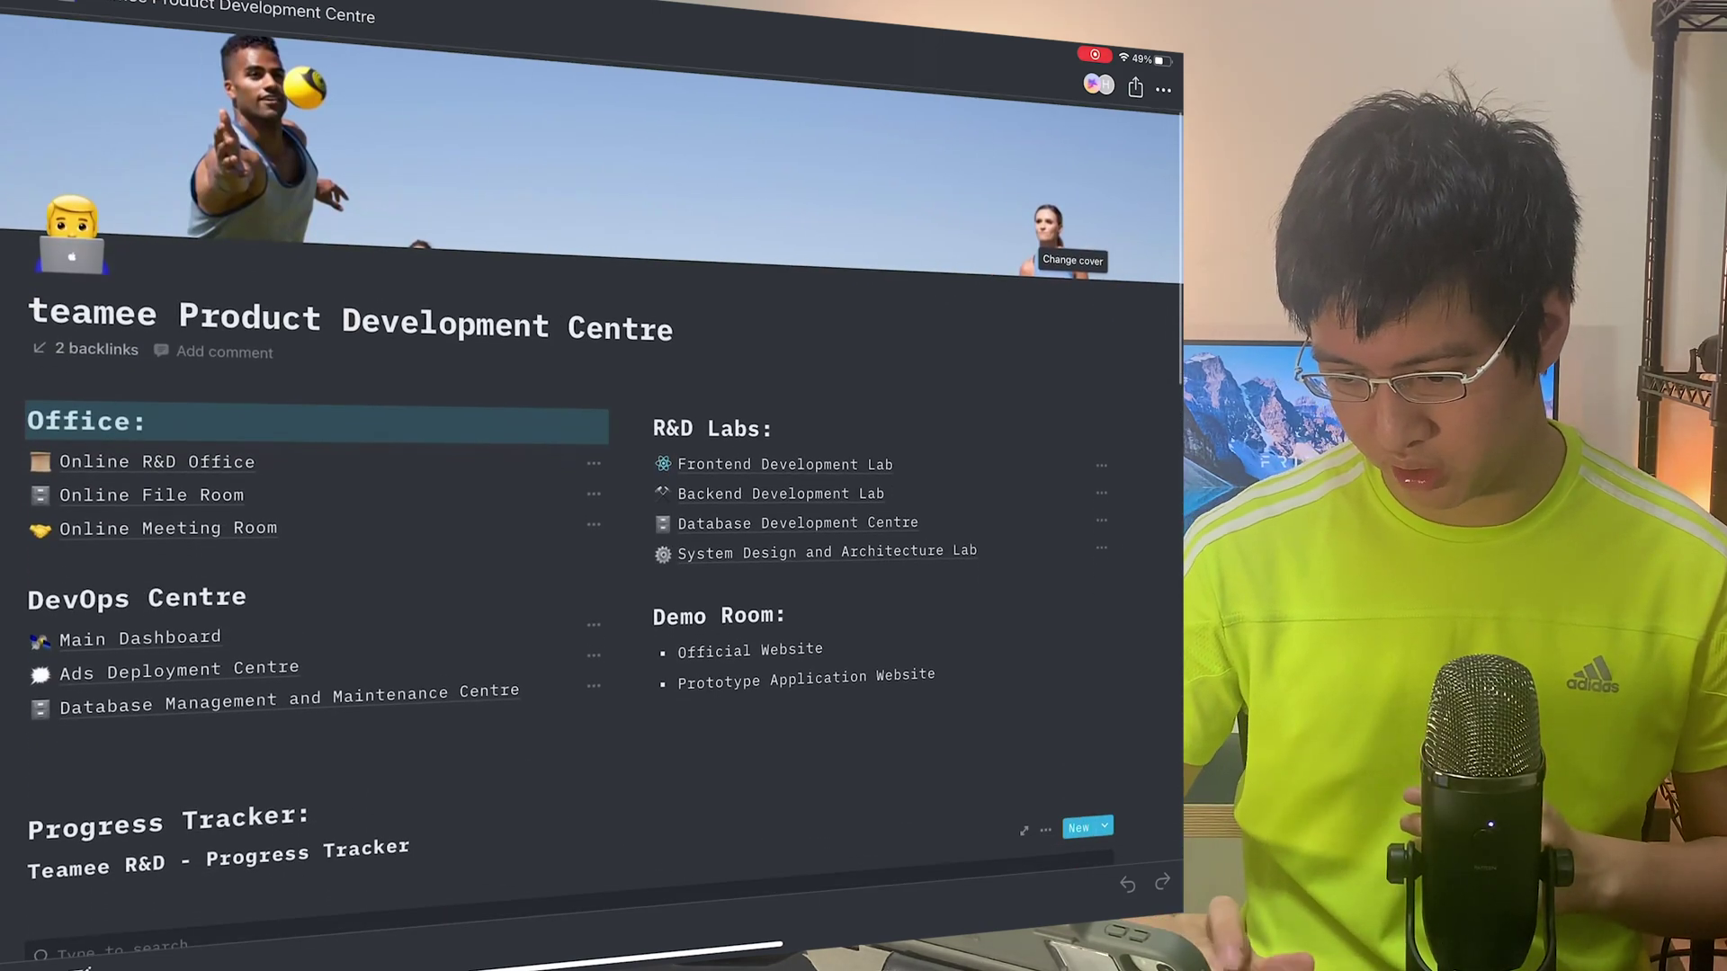
{"action": "scroll", "coordinate": [594, 540], "scroll_direction": "down", "scroll_amount": 10}
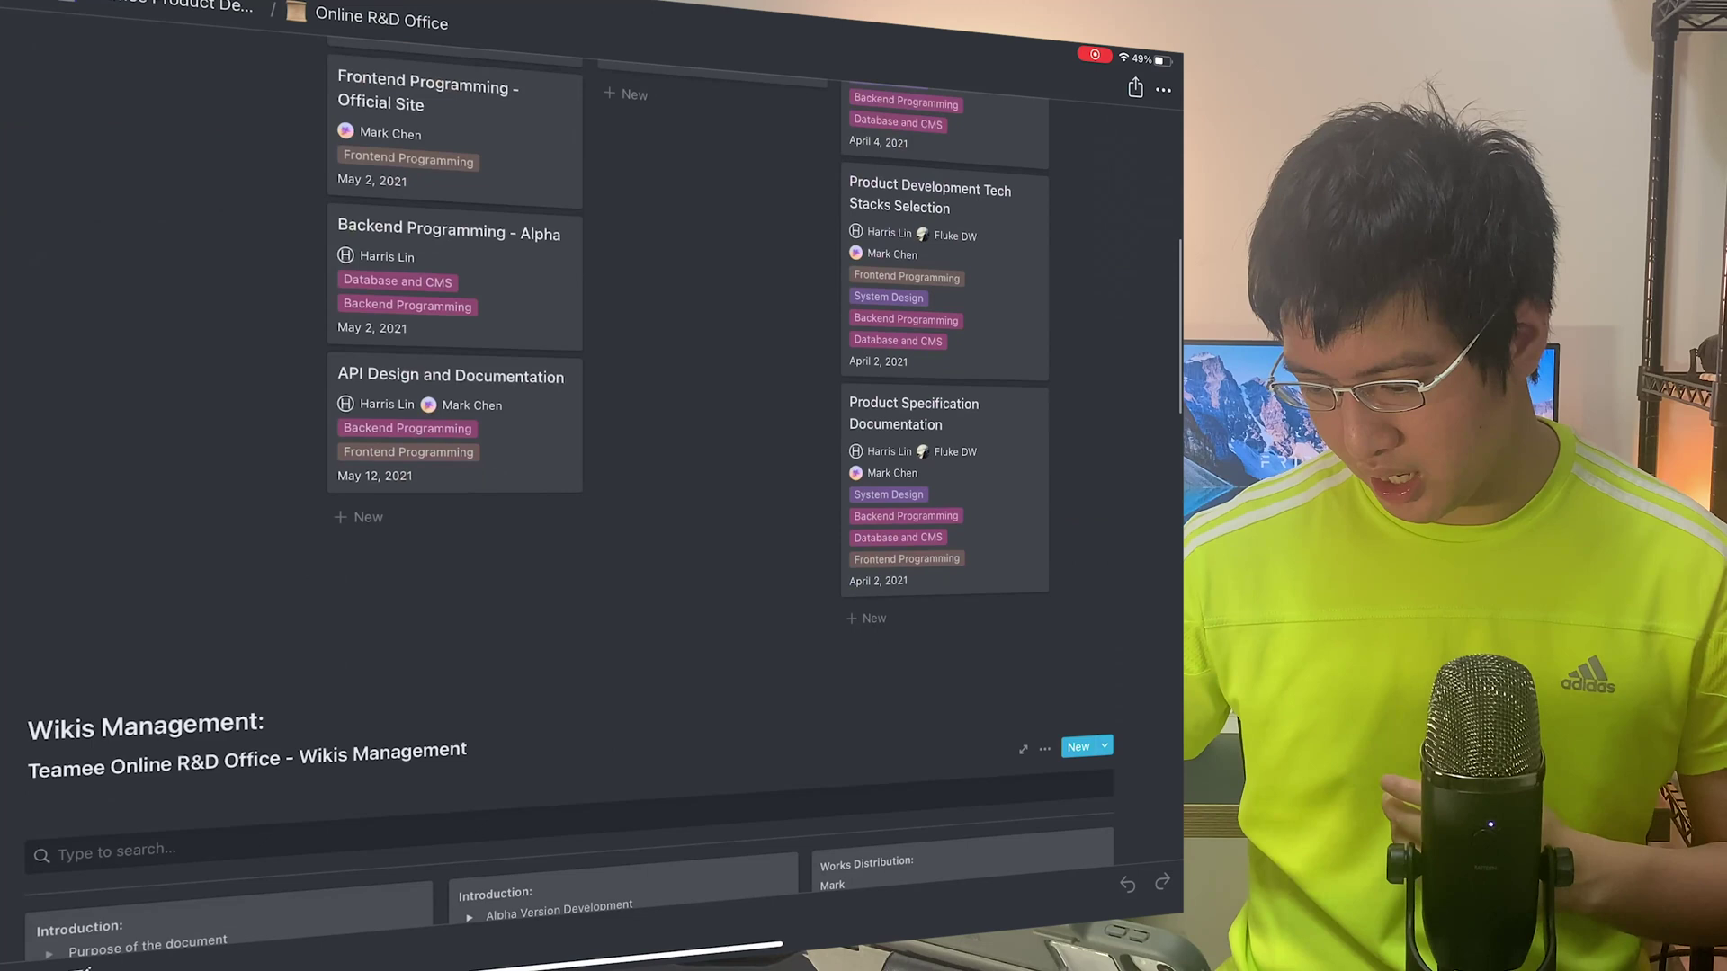
{"action": "scroll", "coordinate": [593, 541], "scroll_direction": "down", "scroll_amount": 10}
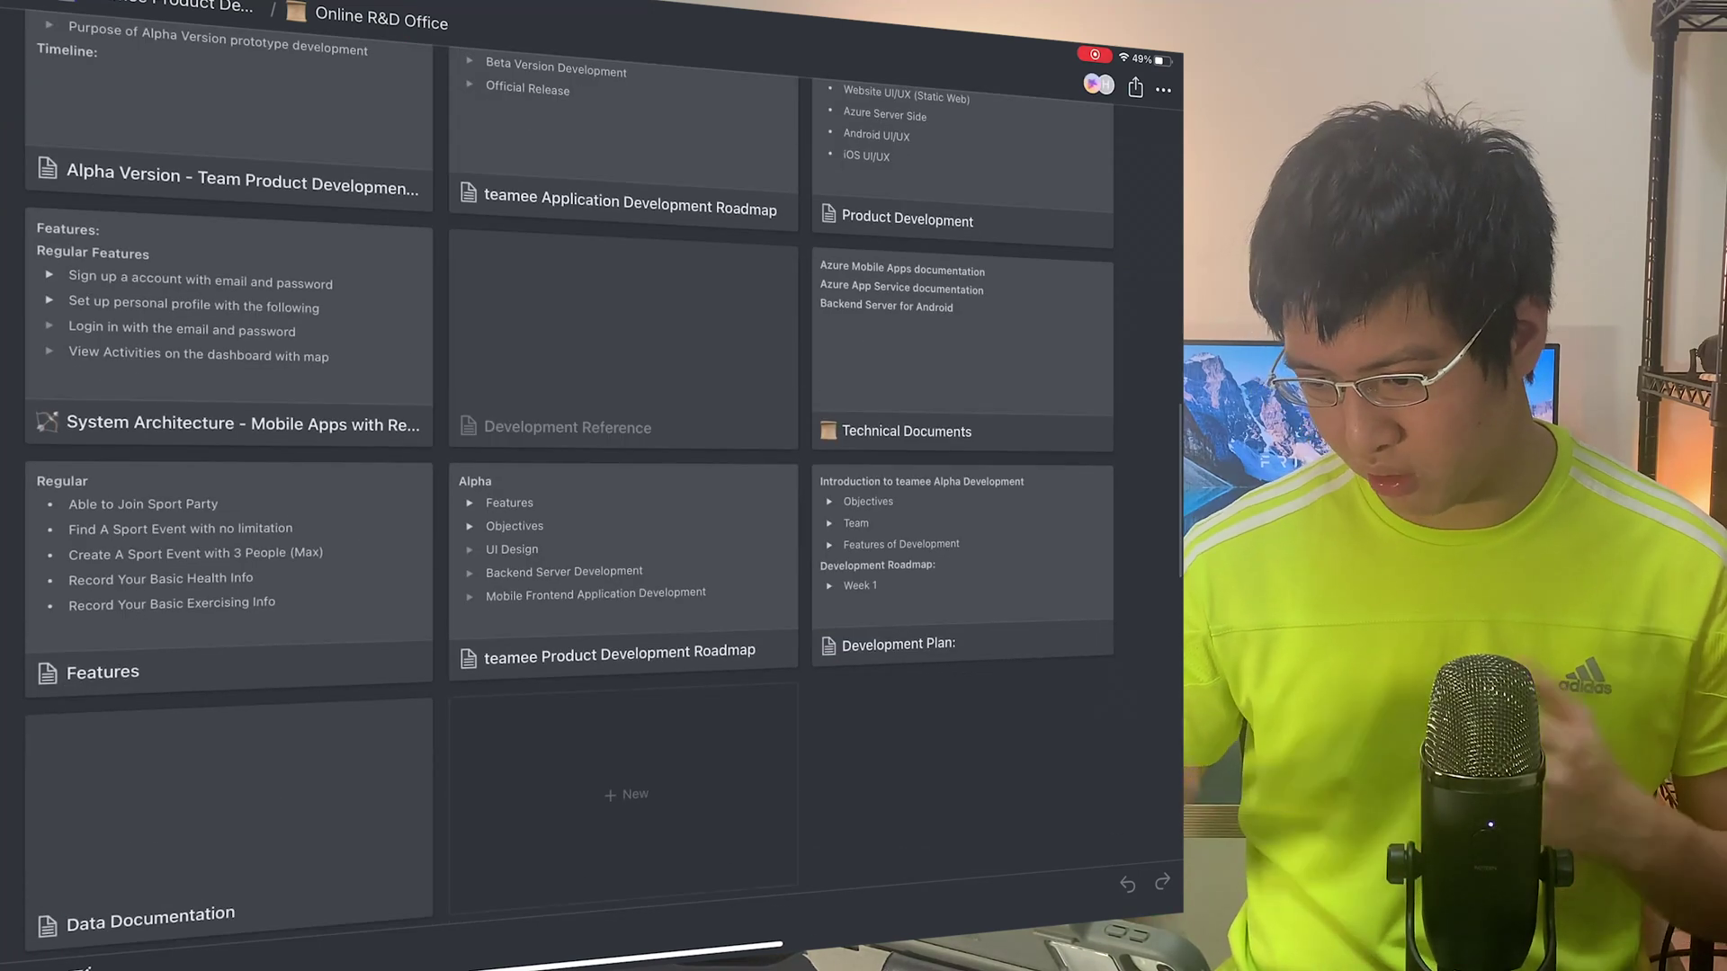
On Development Reference, add an empty JavaScript code block and unfilled GitHub Gist embed below the Back4App bookmark
{"action": "left_click", "coordinate": [621, 338]}
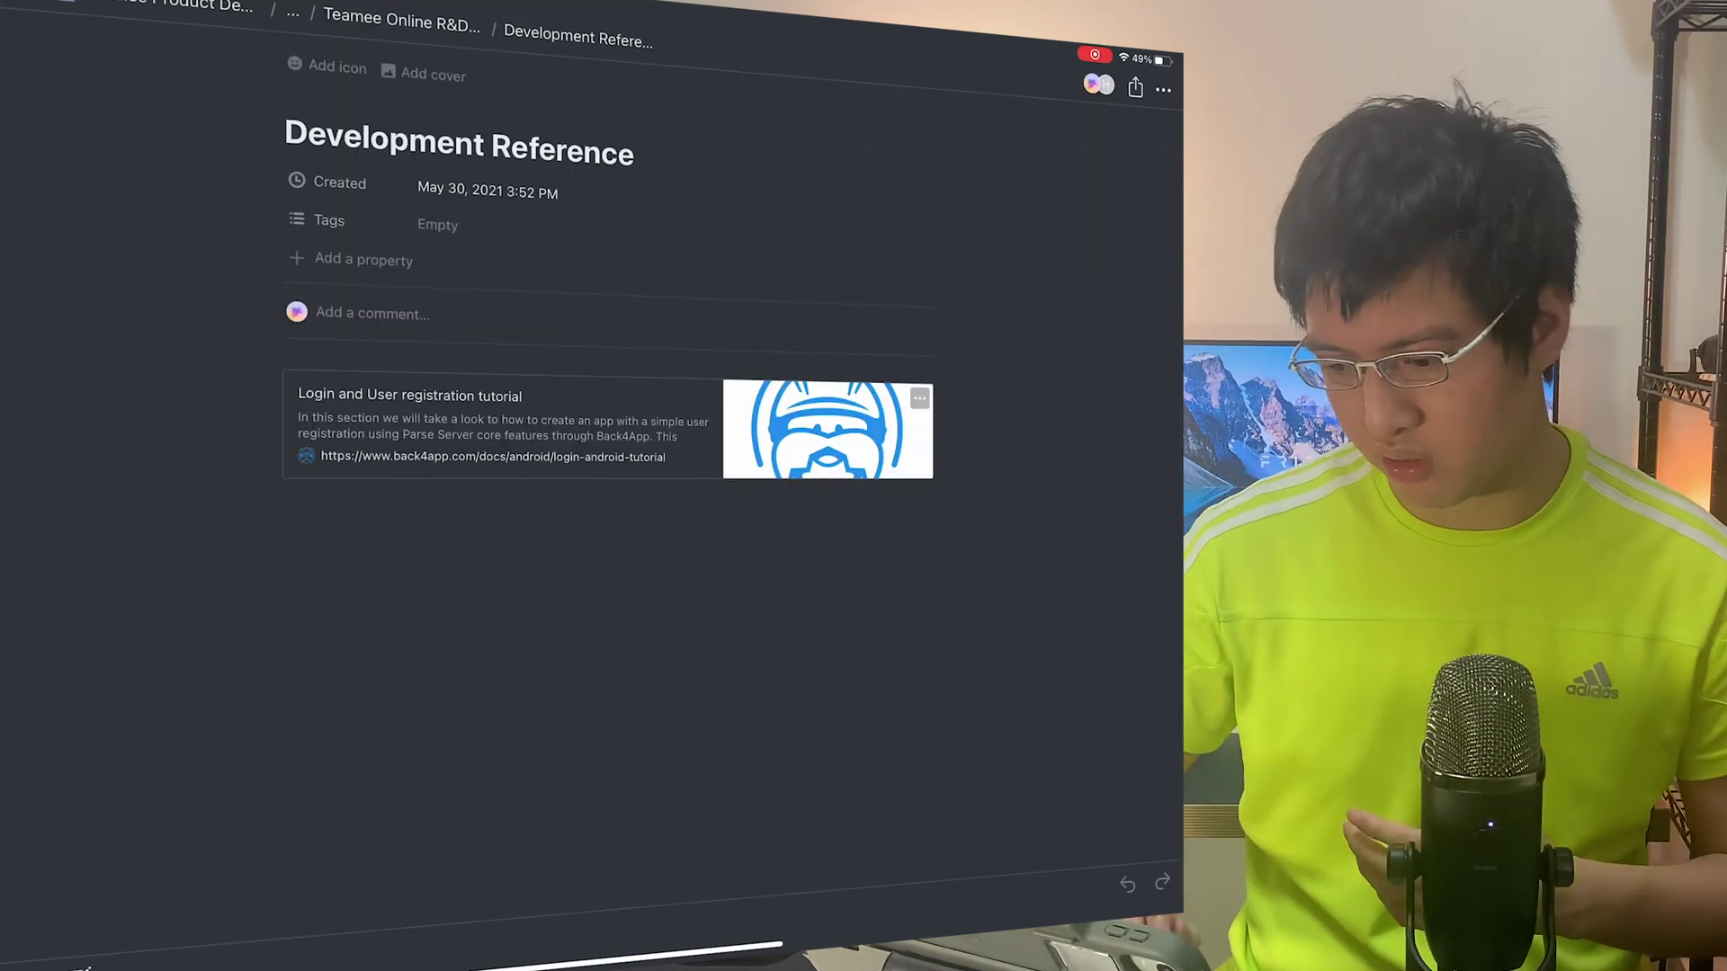
{"action": "left_click", "coordinate": [593, 539]}
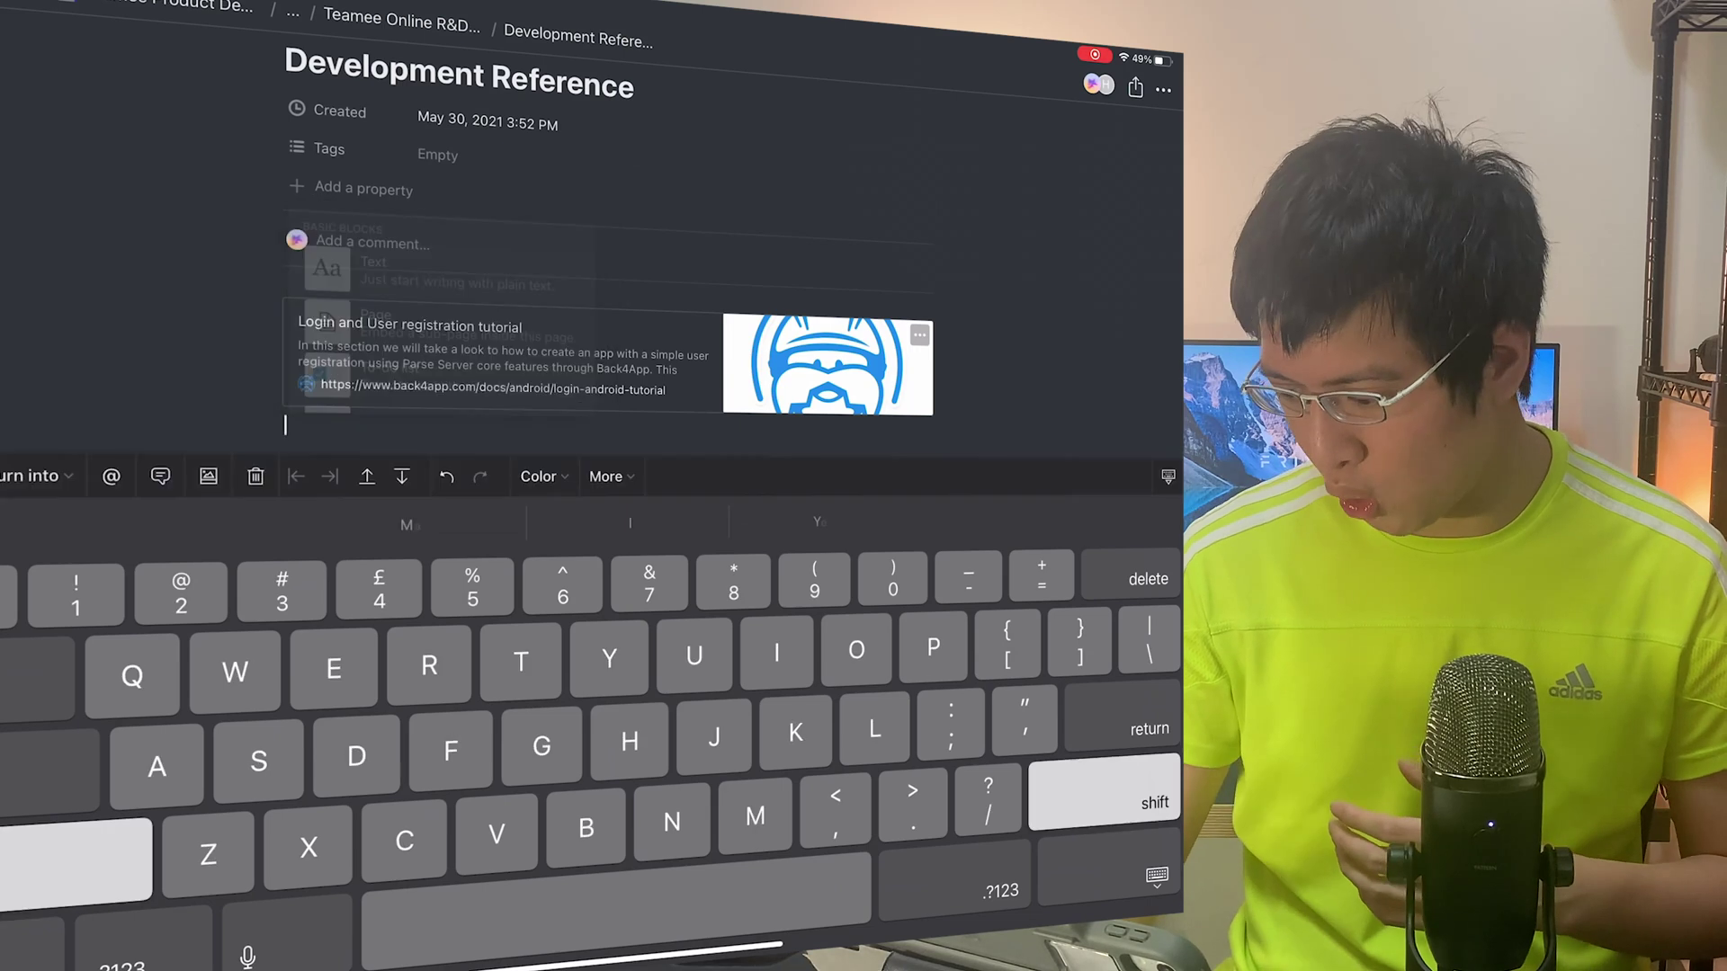
{"action": "type", "text": "/c"}
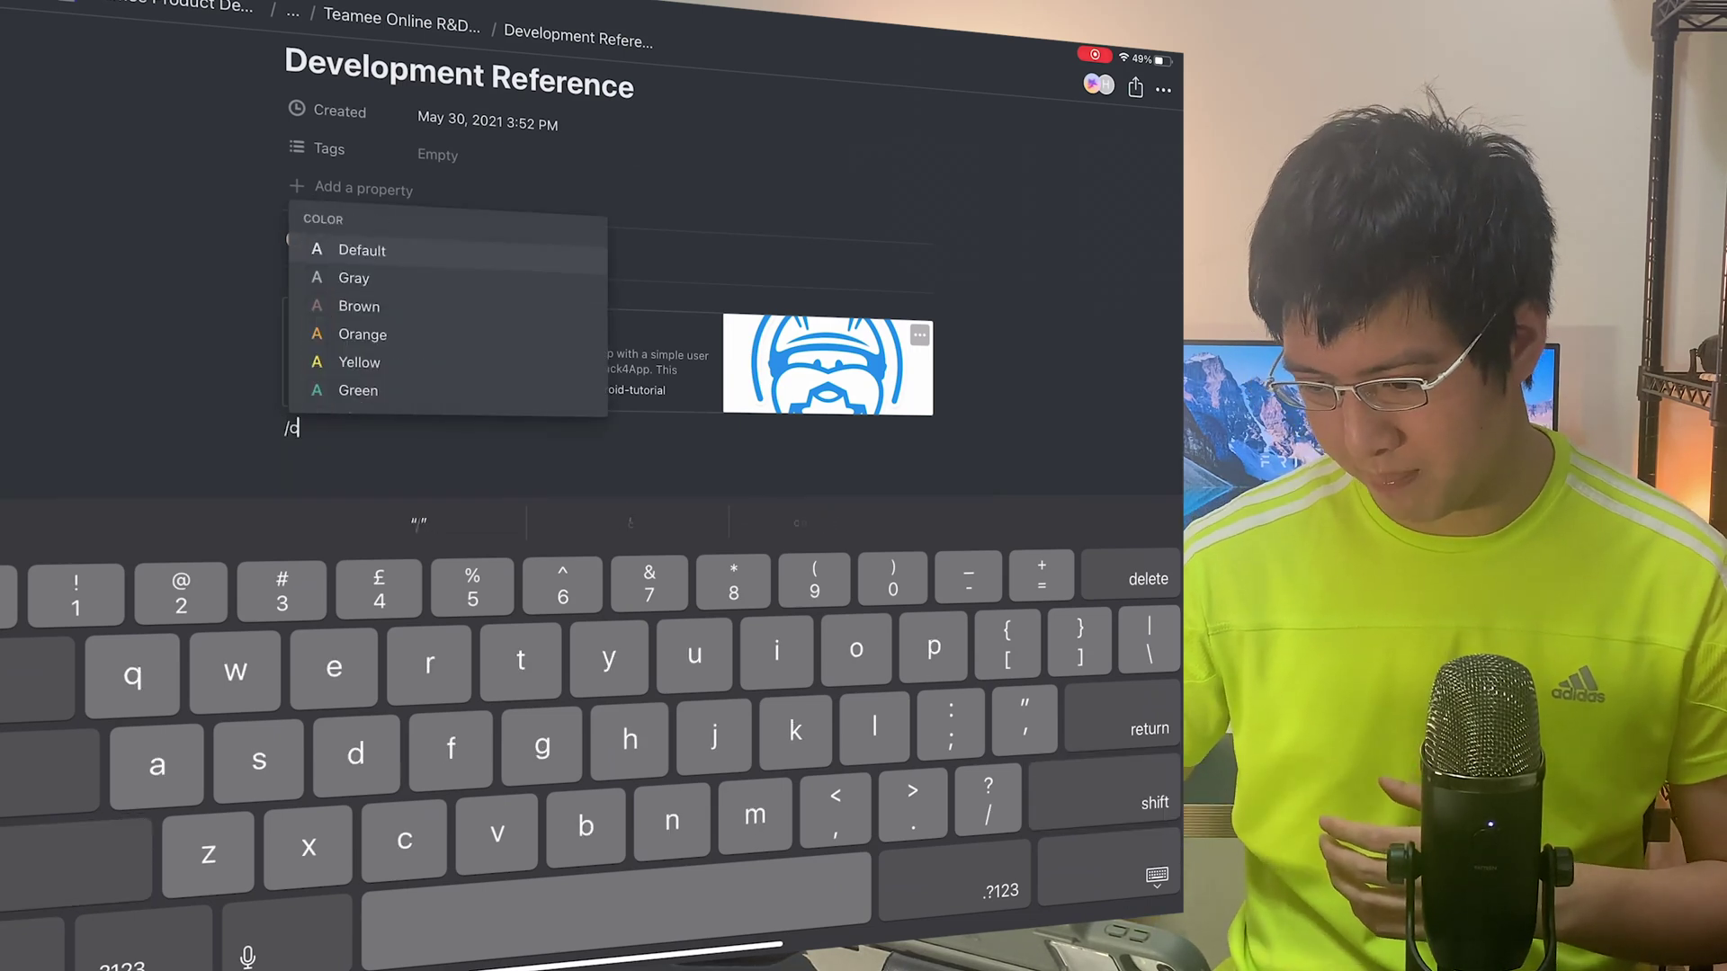
{"action": "type", "text": "ode"}
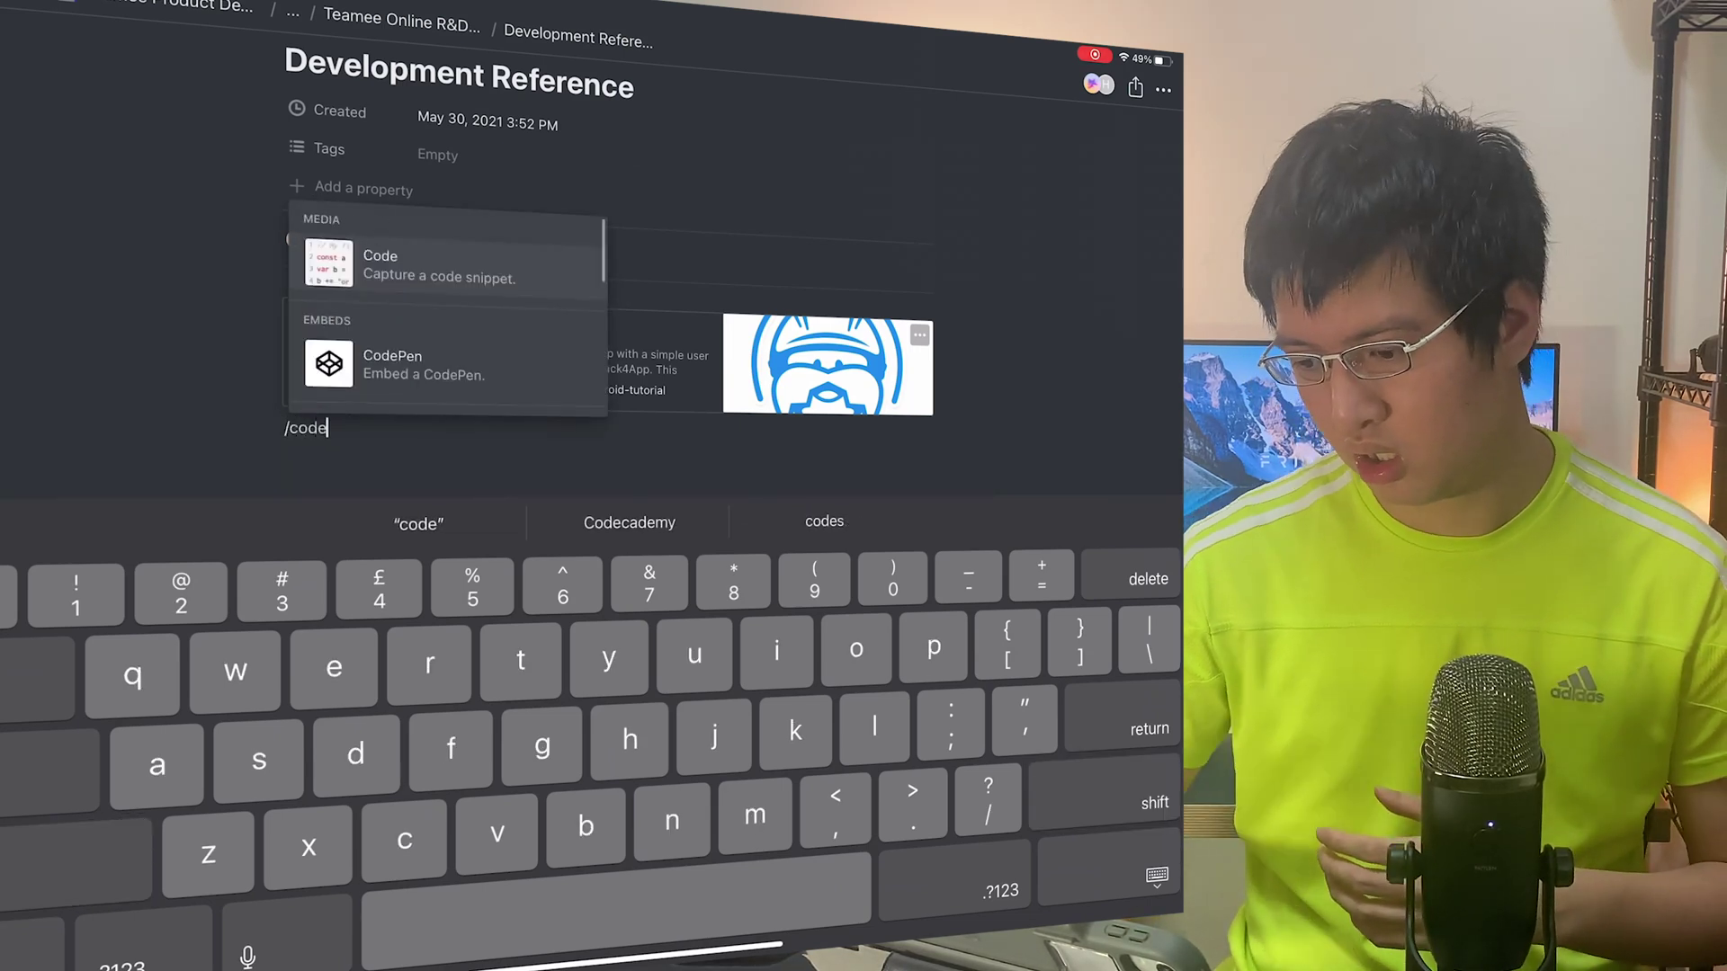
{"action": "key", "text": "Return"}
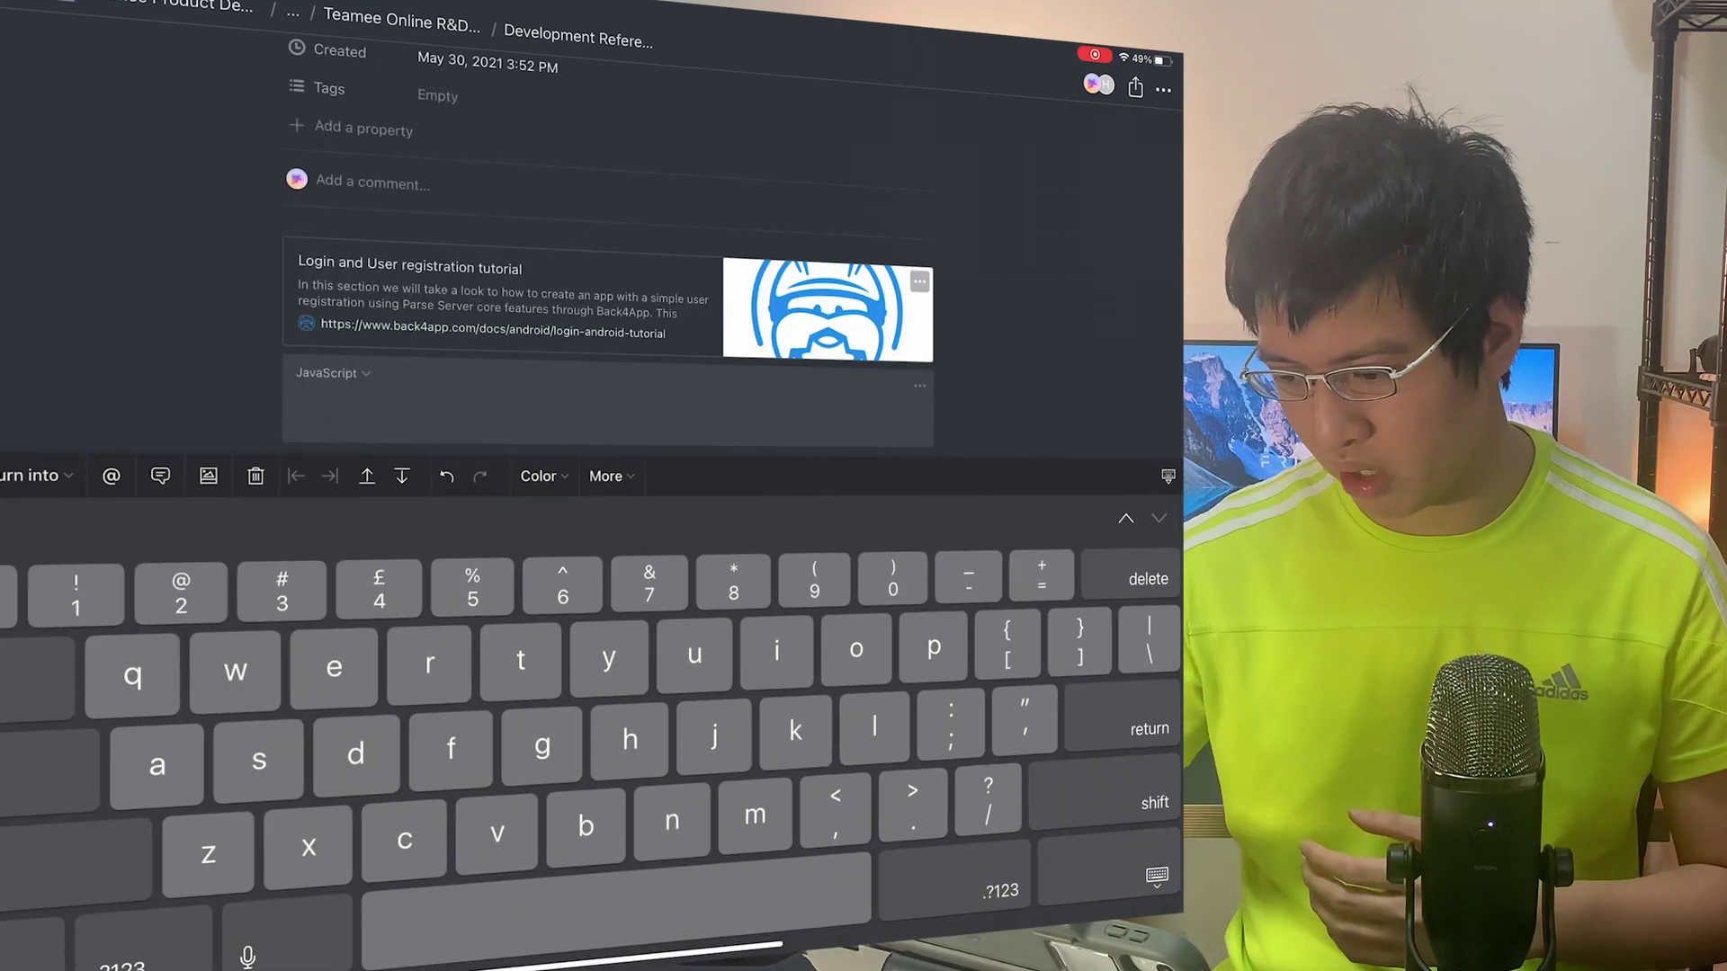
{"action": "type", "text": "/"}
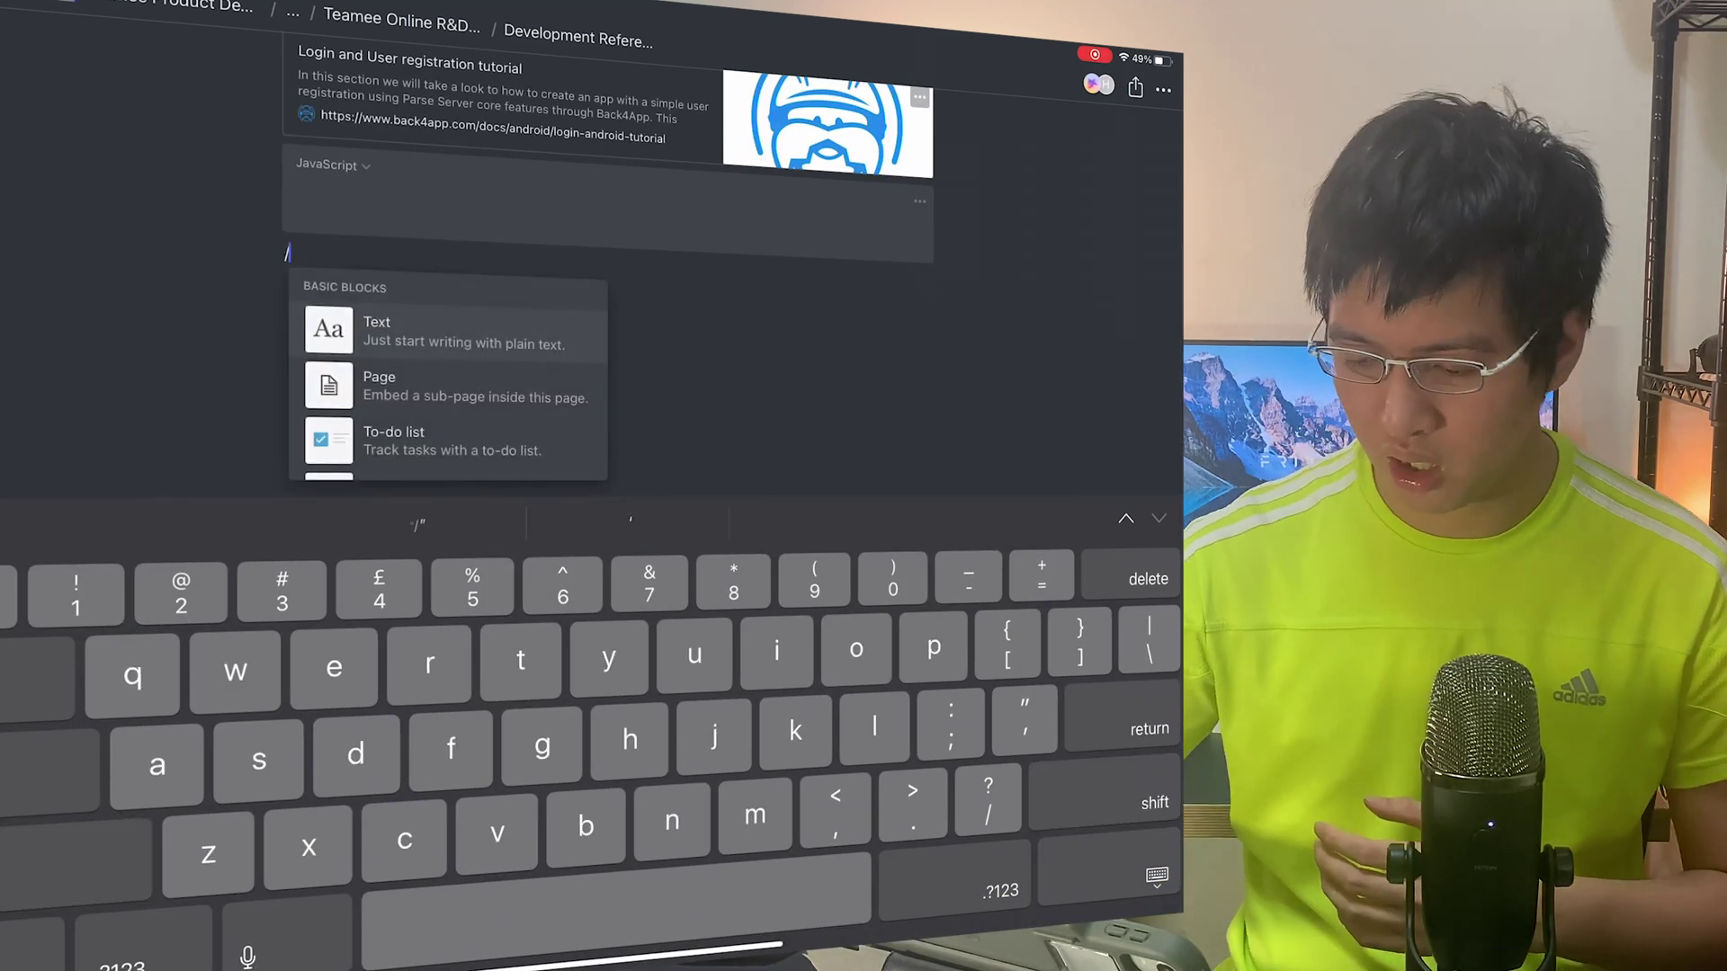
{"action": "scroll", "coordinate": [445, 378], "scroll_direction": "down", "scroll_amount": 5}
{"action": "scroll", "coordinate": [445, 378], "scroll_direction": "down", "scroll_amount": 5}
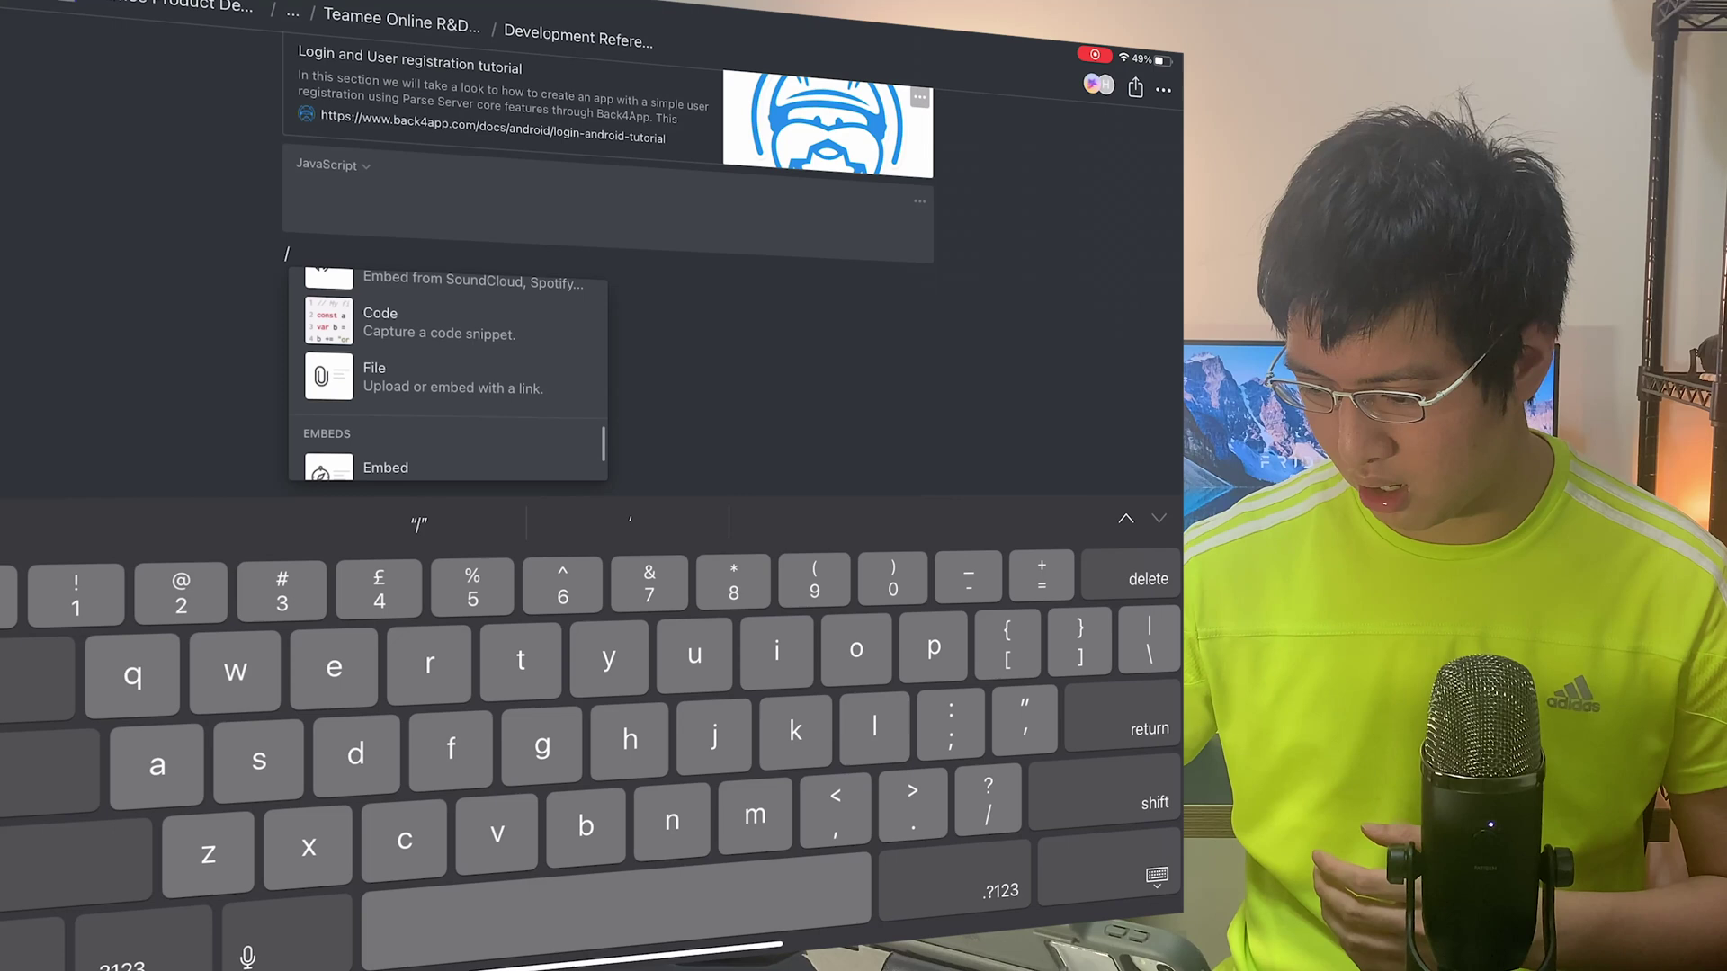
{"action": "type", "text": "gi"}
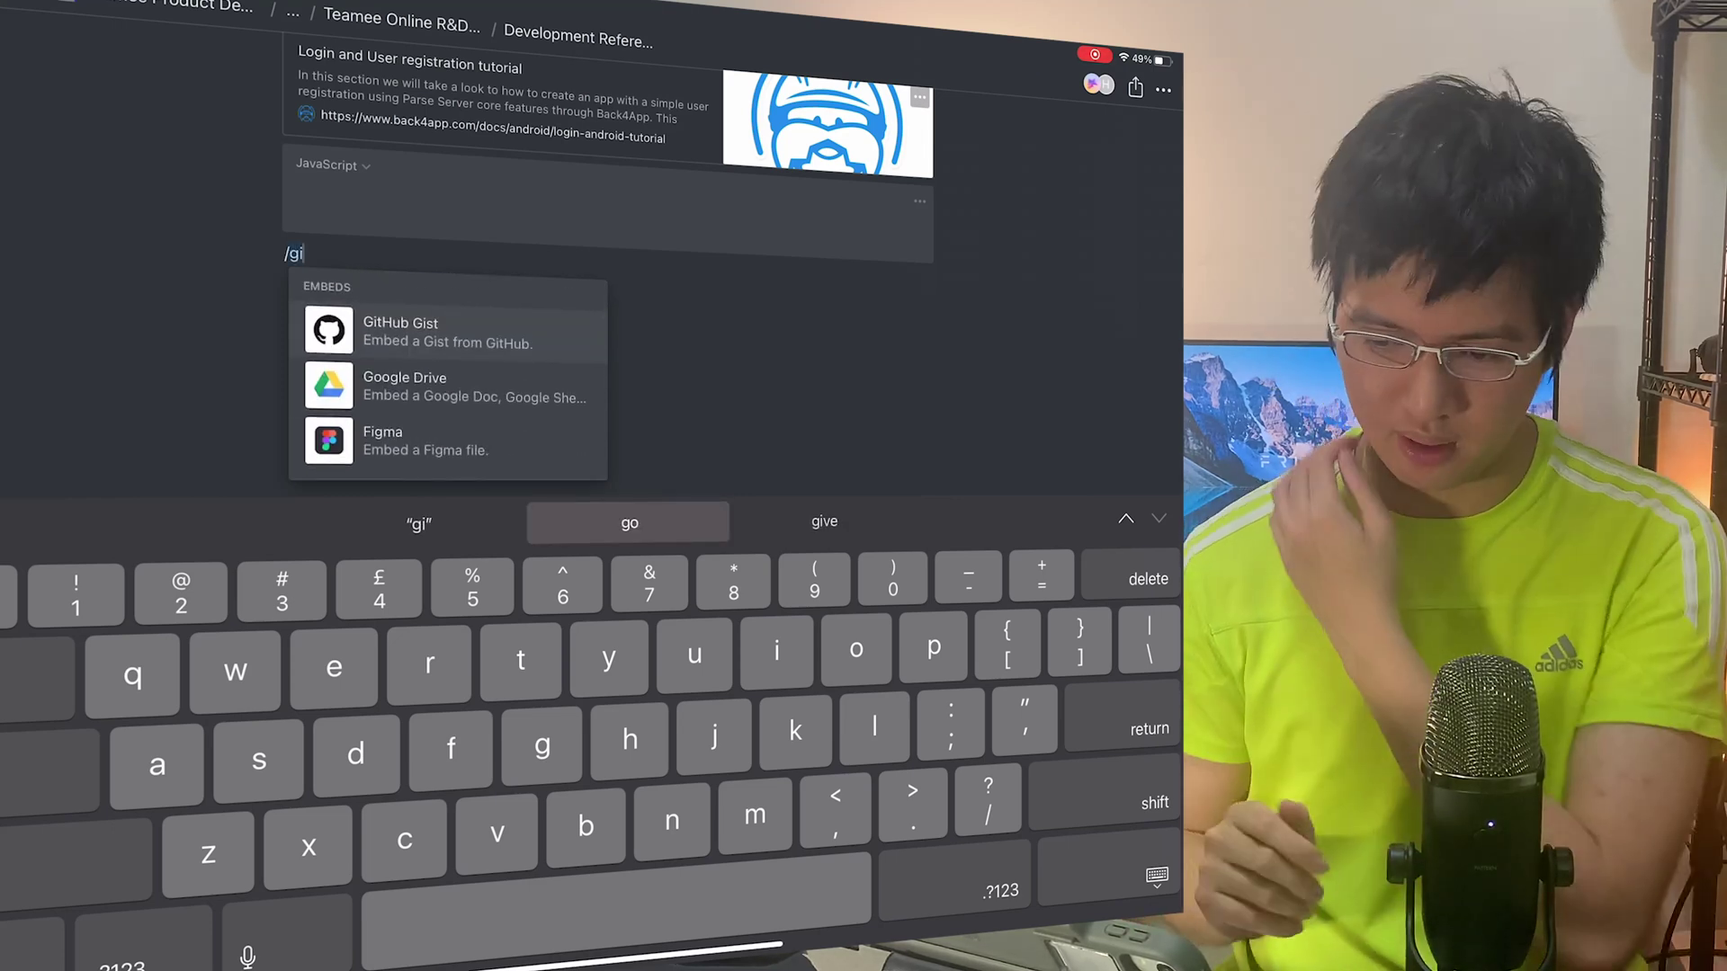
{"action": "key", "text": "Return"}
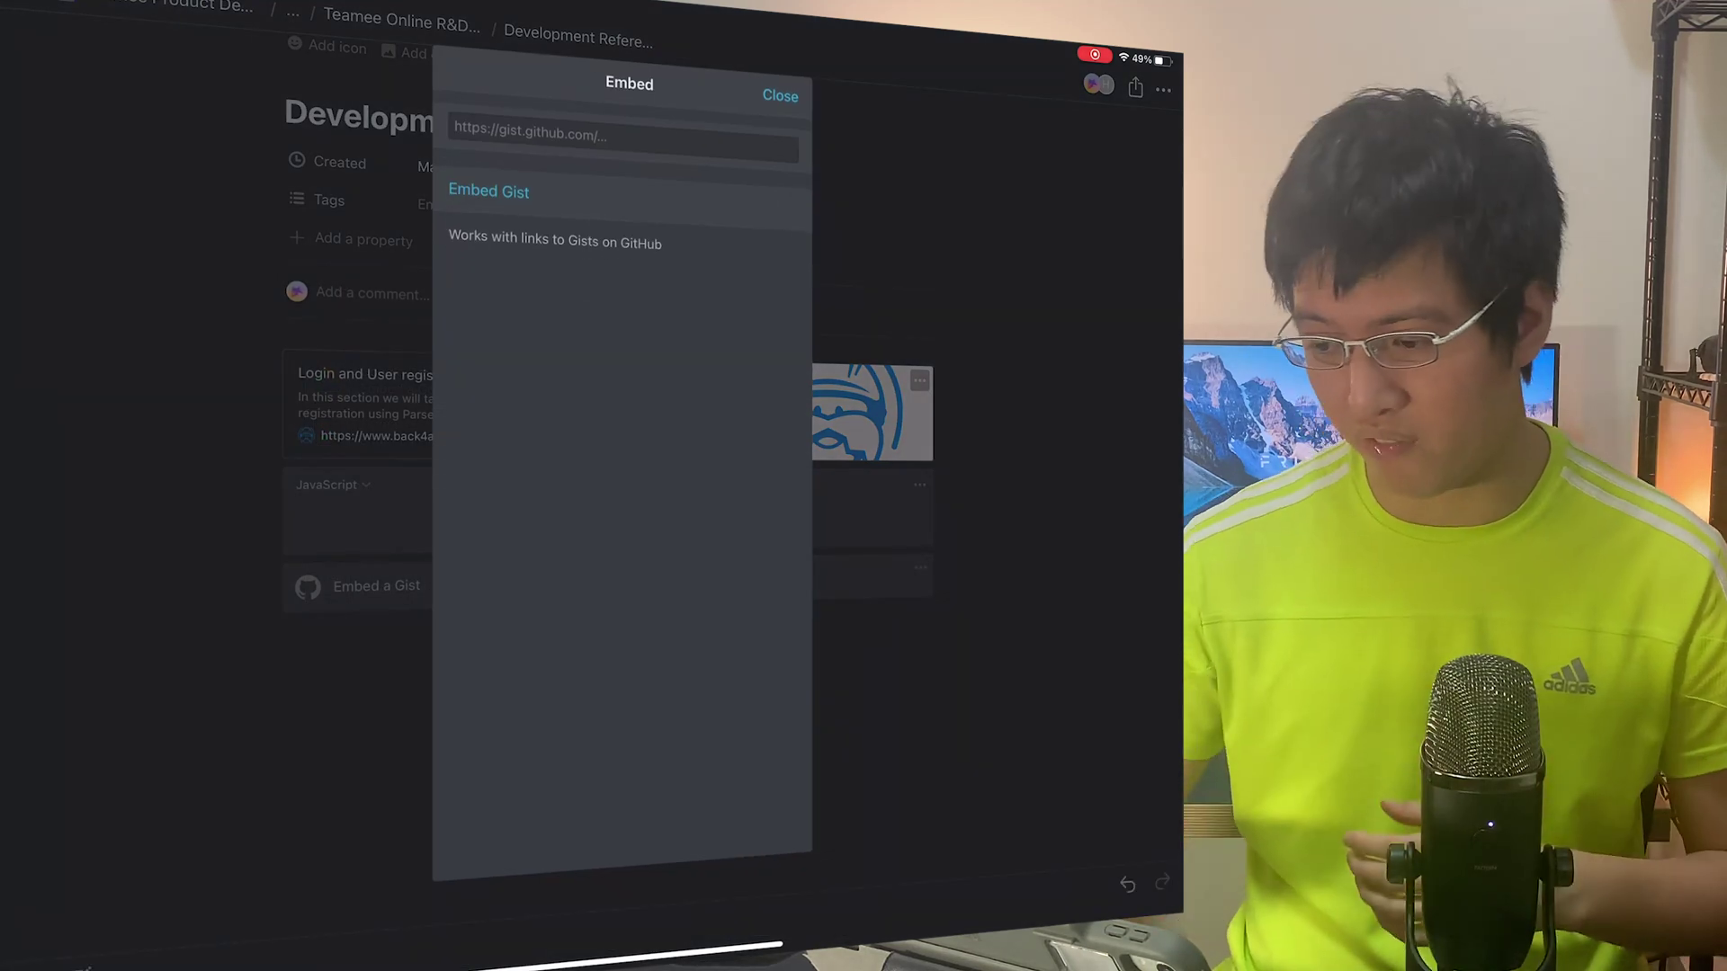
{"action": "left_click", "coordinate": [779, 96]}
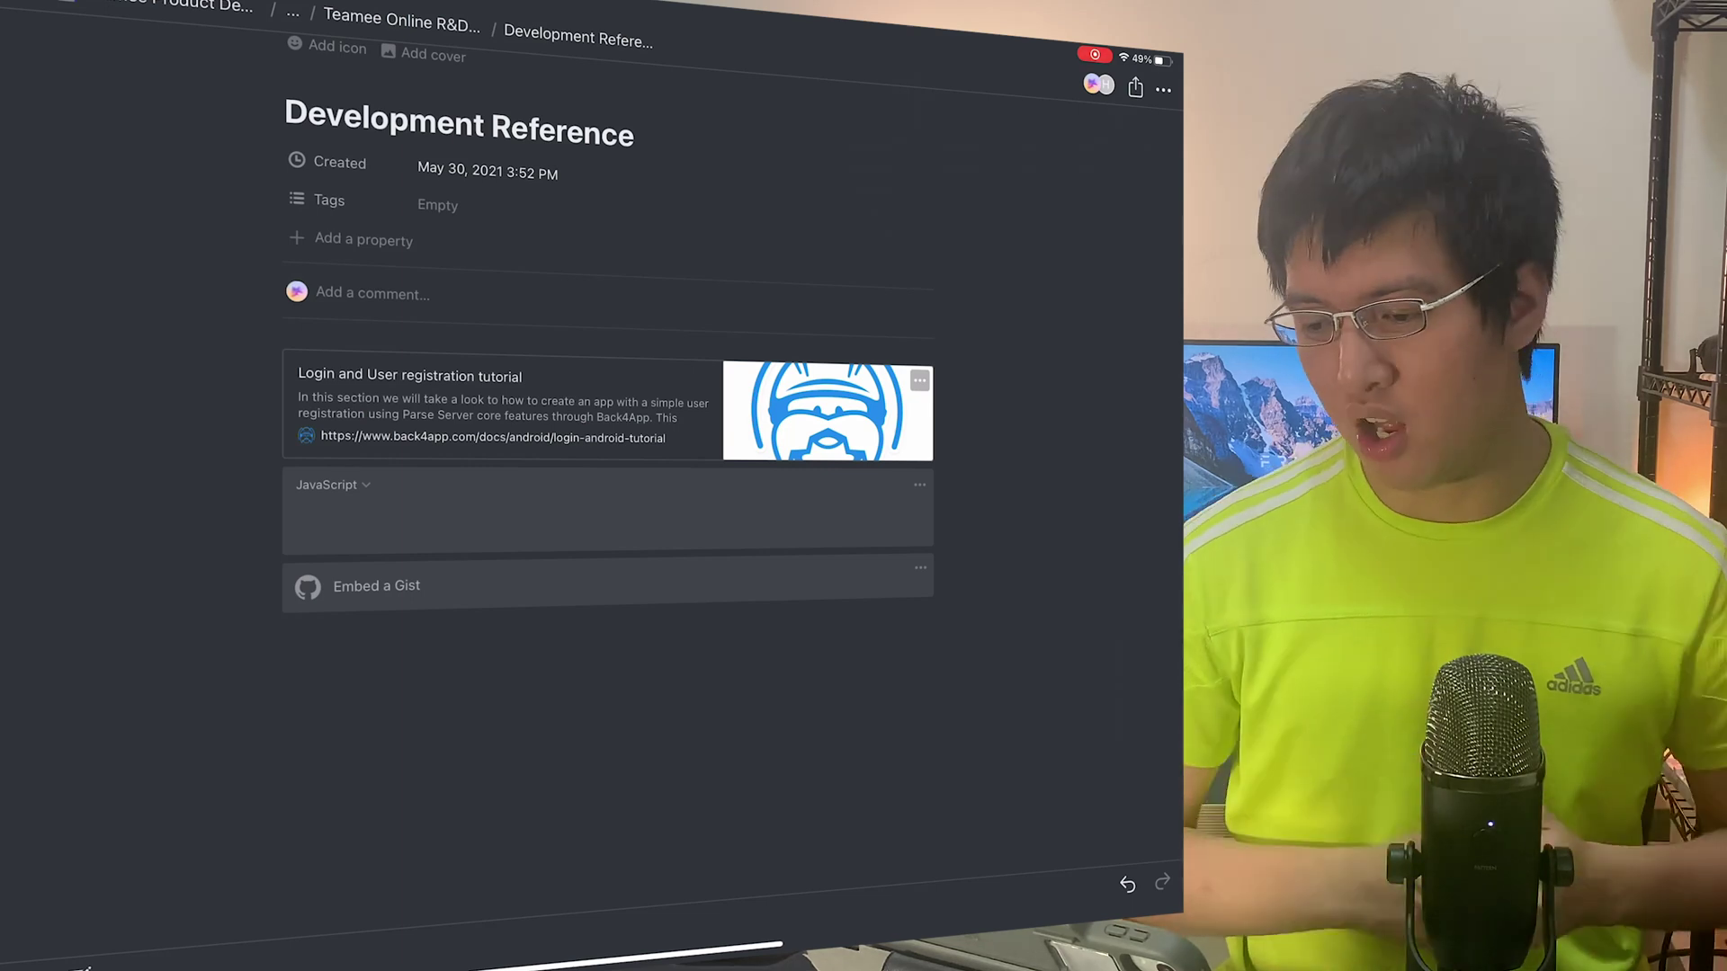
Go up from Development Reference through Online R&D Office to teamee Product Development Centre
{"action": "left_click", "coordinate": [401, 20]}
{"action": "left_click", "coordinate": [189, 8]}
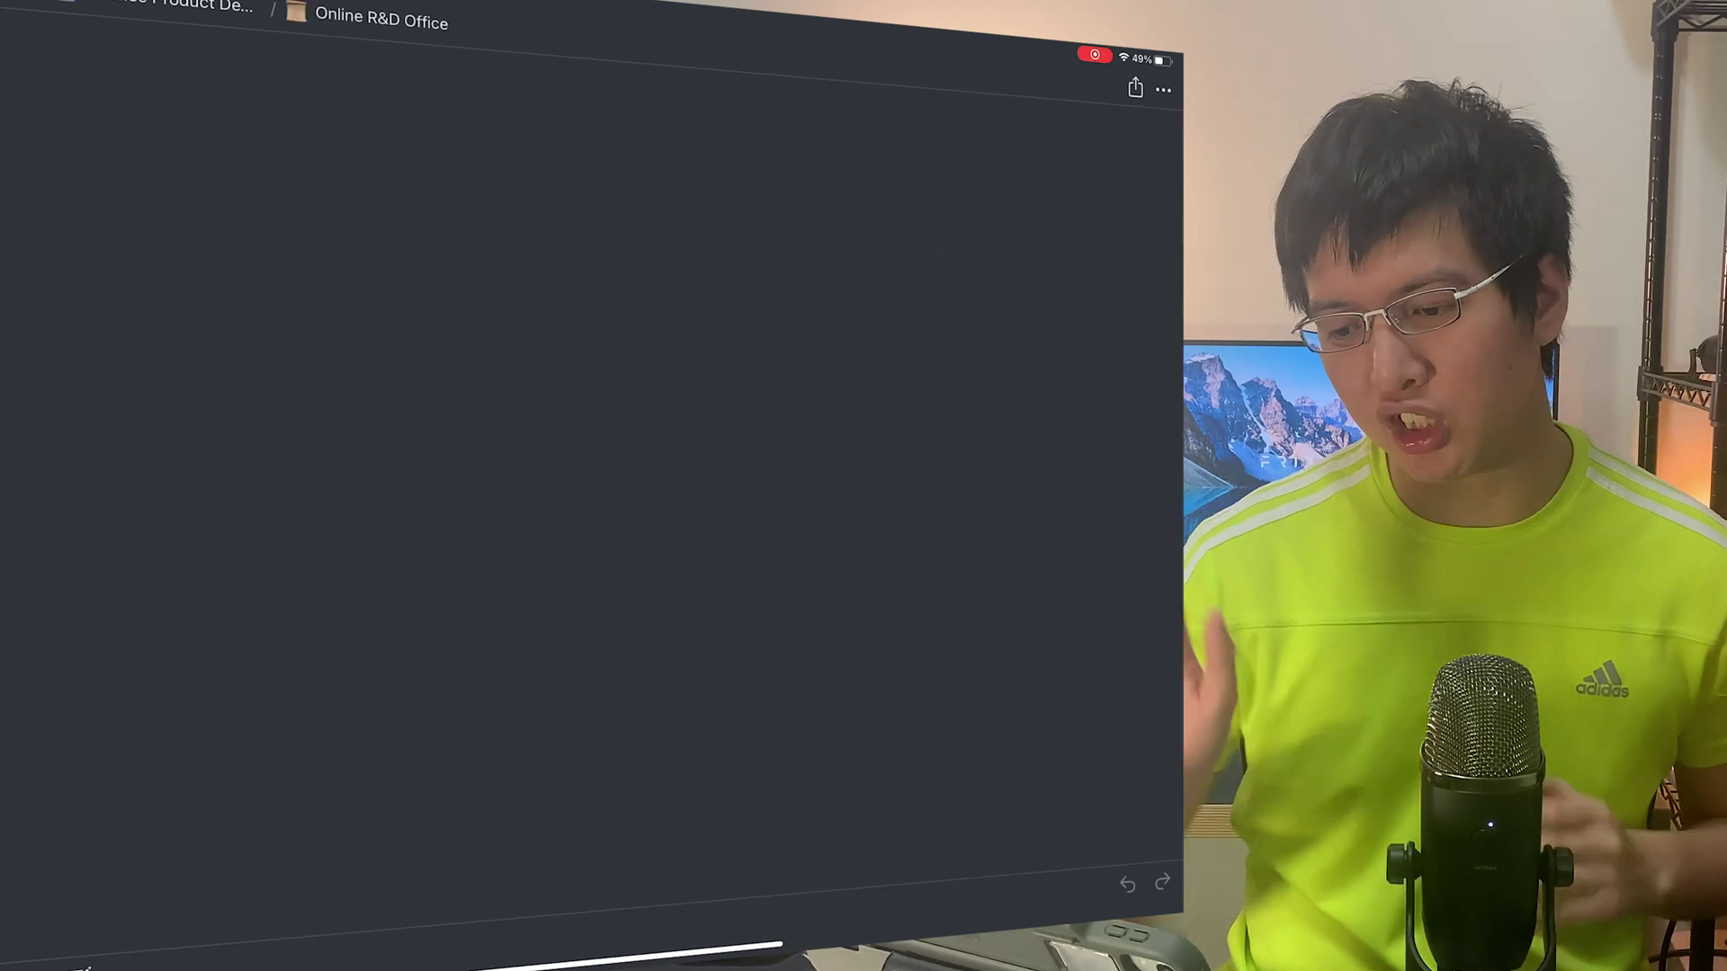